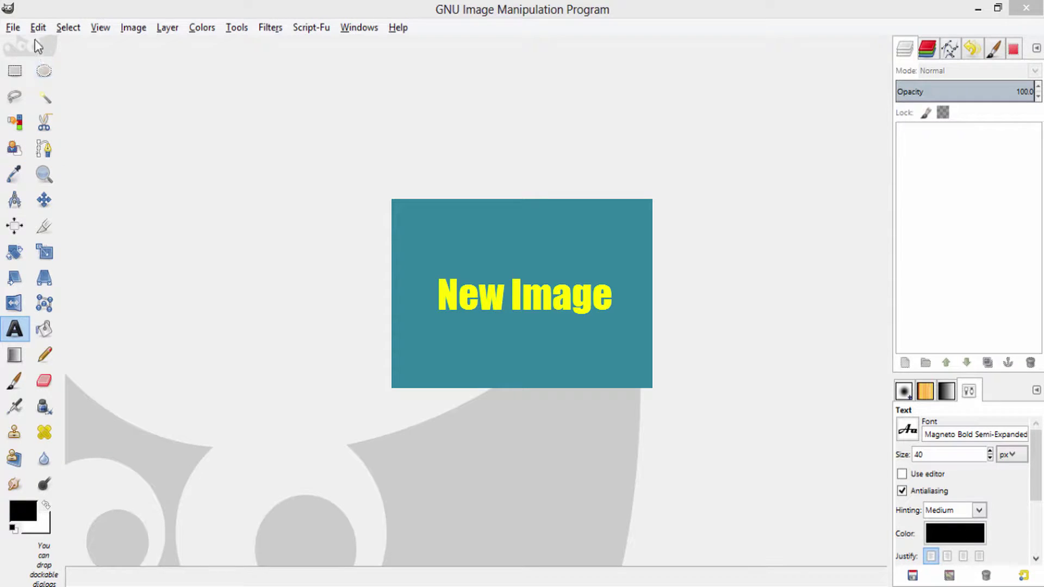
Step: Create a new 1280×720 image with a white Background layer
left_click(13, 27)
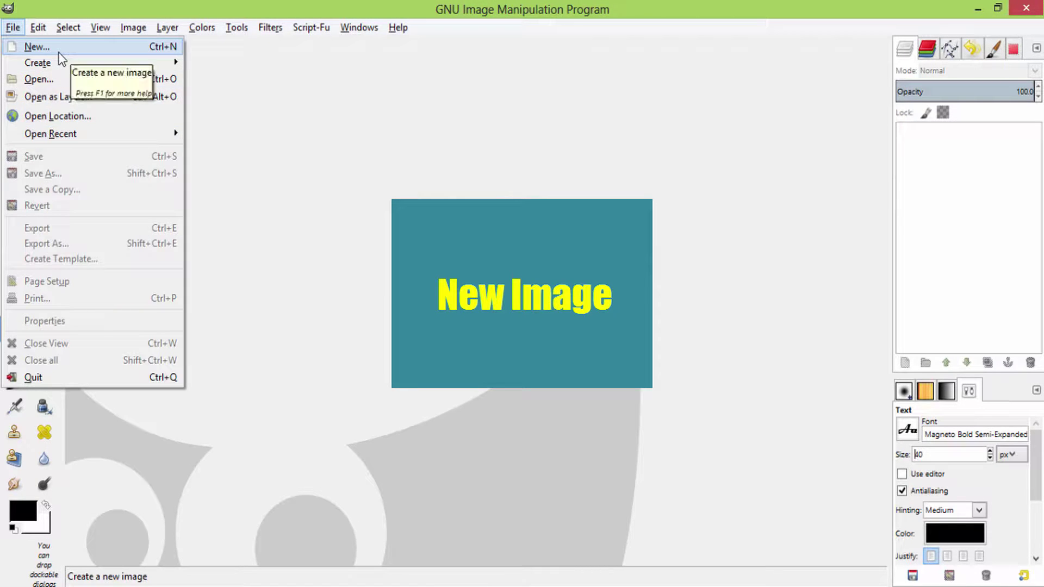
left_click(58, 51)
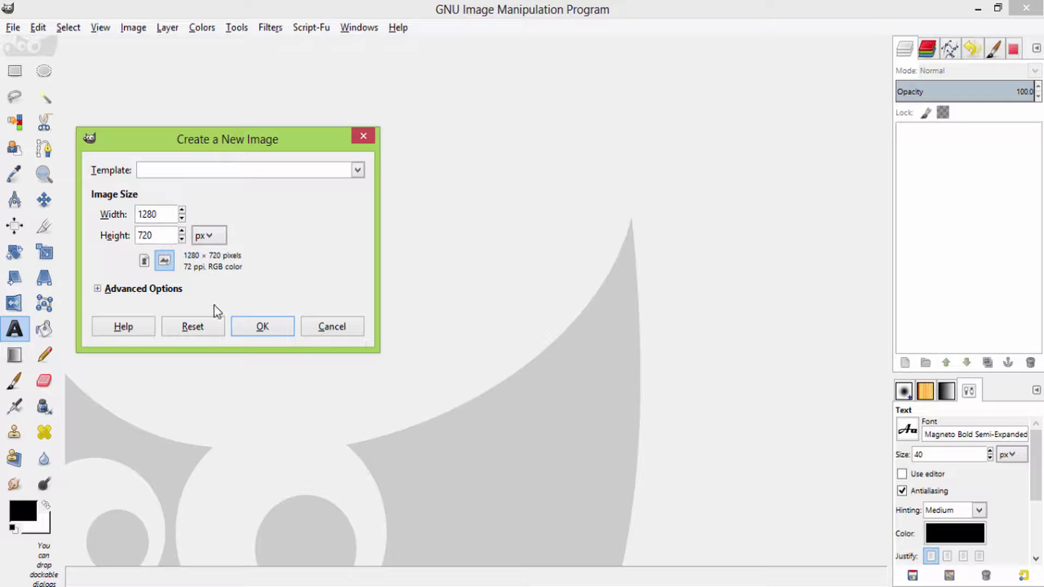
left_click(277, 328)
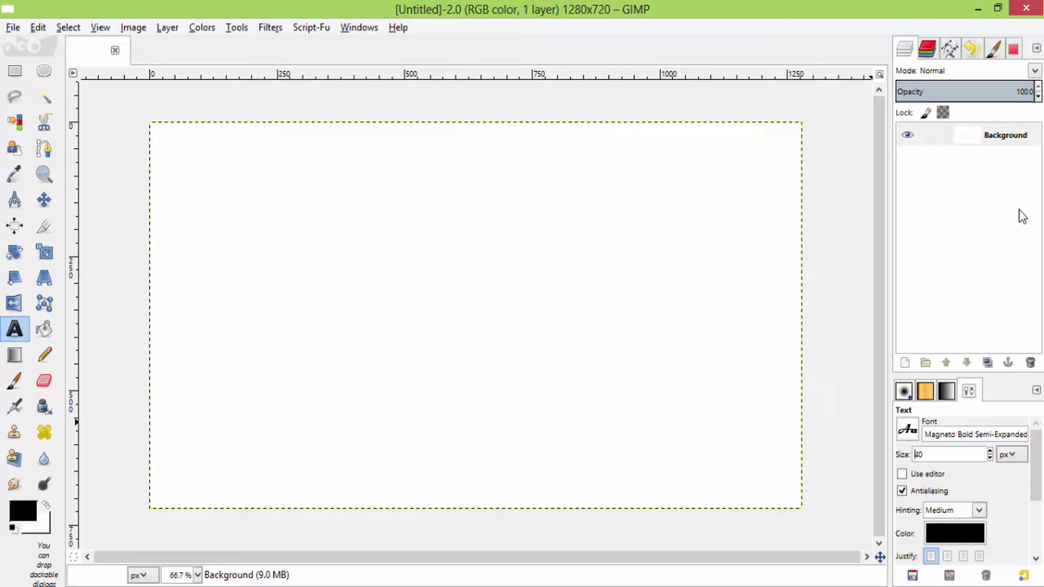
Step: Rename the Background layer to 'inner text'
left_click(987, 134)
left_click(1004, 136)
key("BackSpace")
type("inner text")
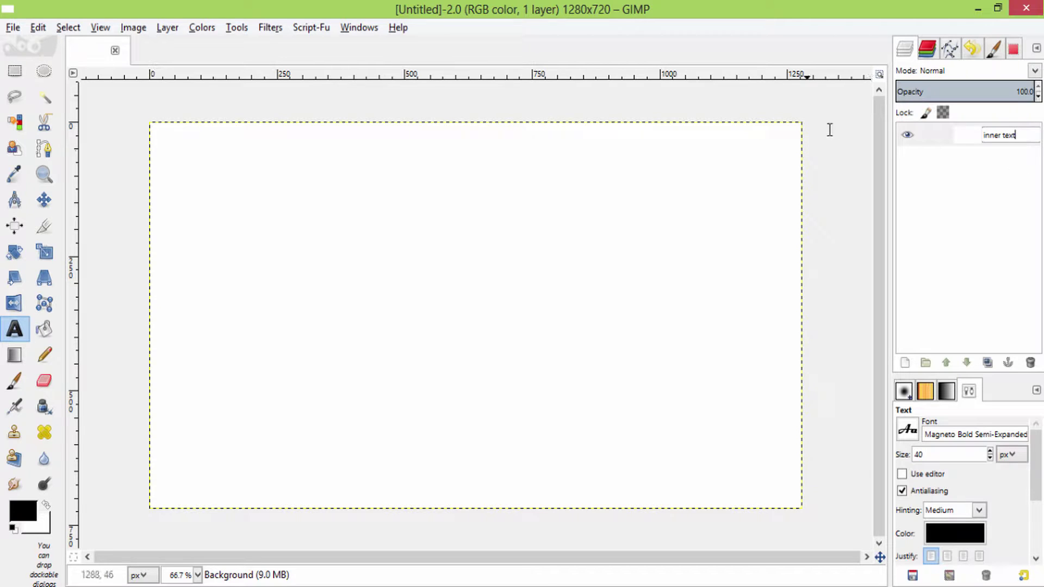
left_click(849, 224)
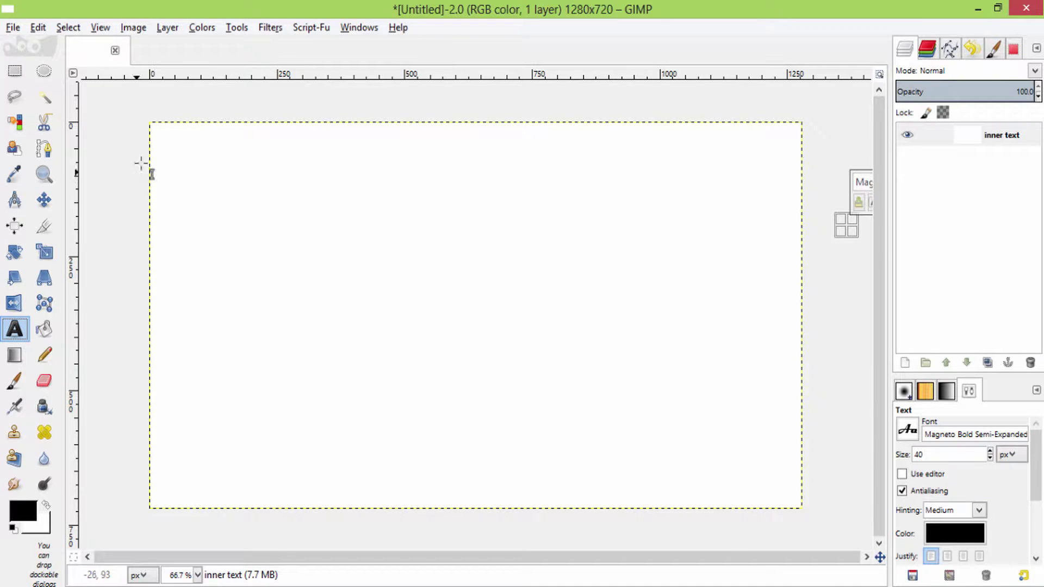
Step: Draw a text box across the whole canvas and set the text colour to blue
left_click_drag(152, 122, 192, 206)
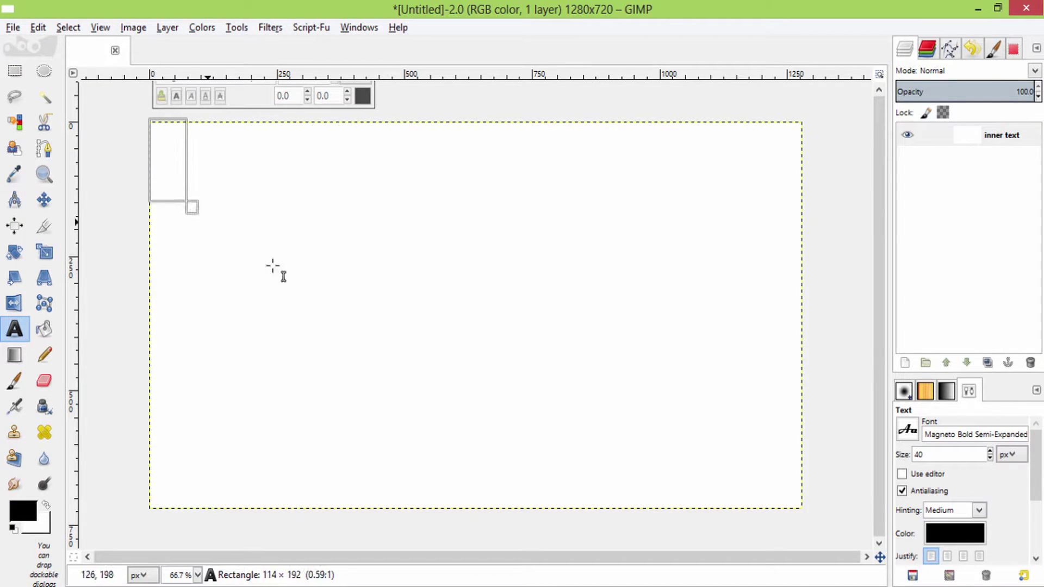
left_click_drag(282, 277, 807, 516)
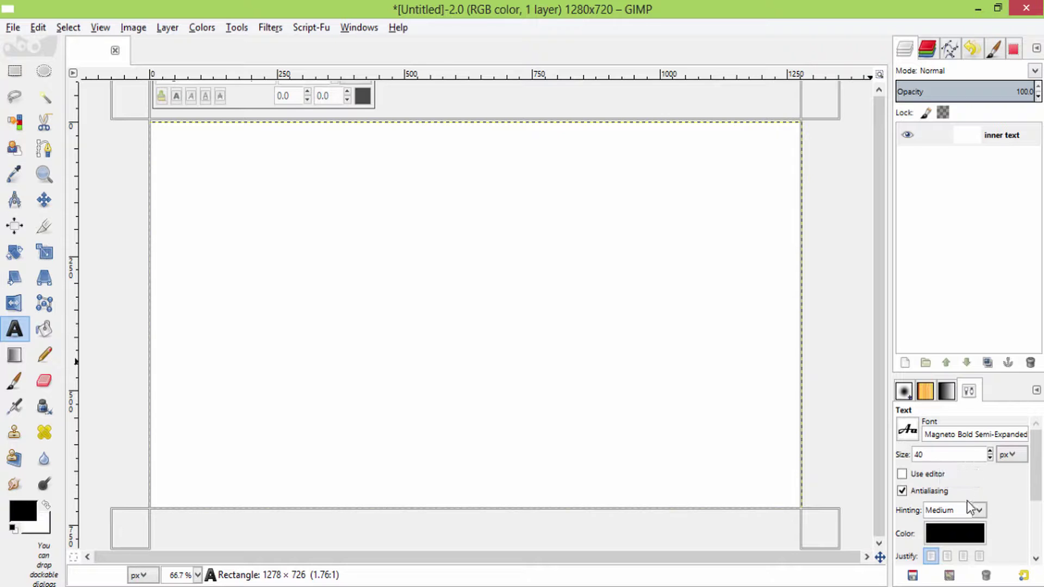
left_click(964, 528)
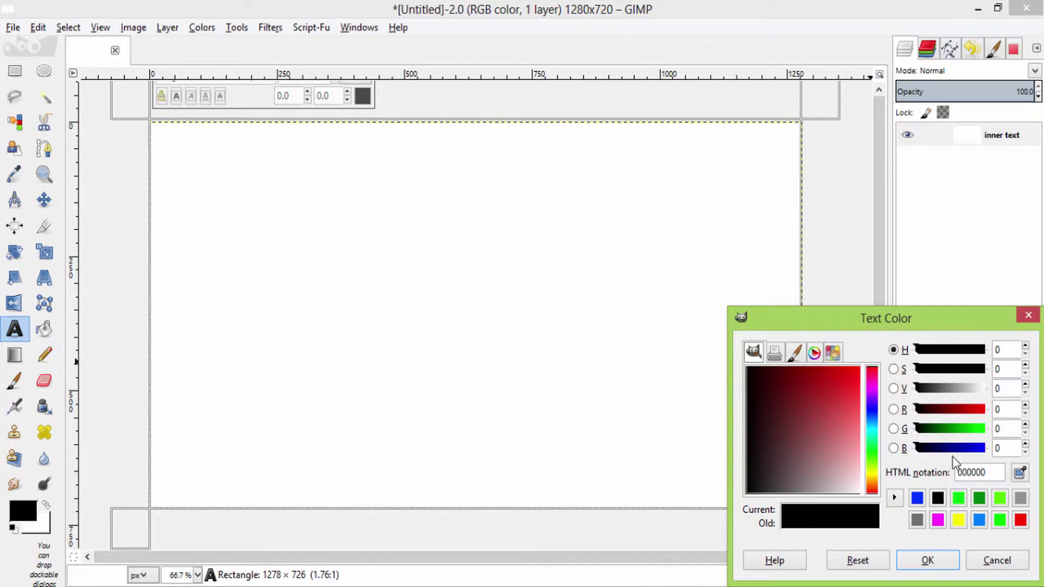
left_click(874, 408)
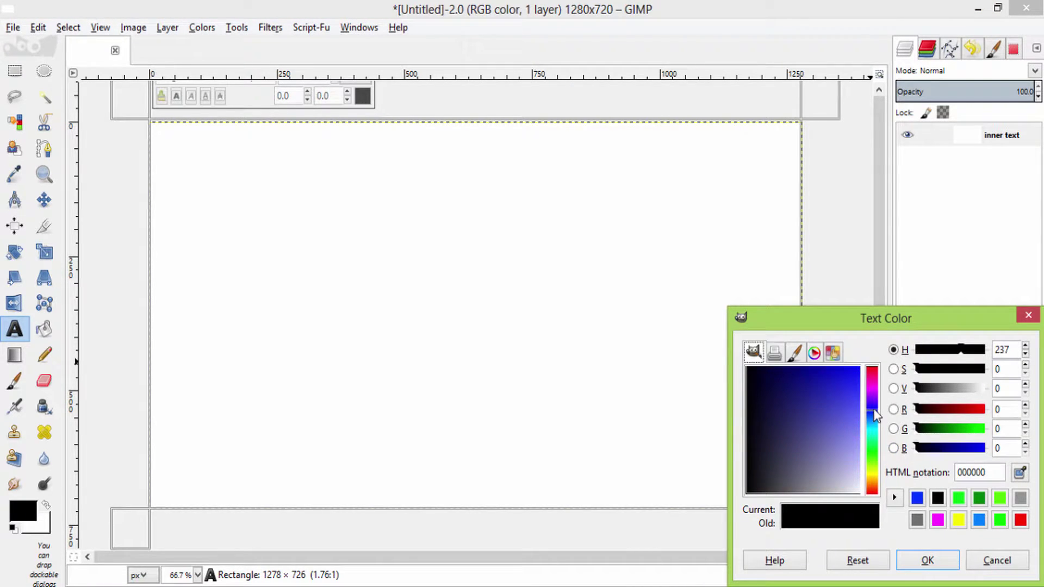
left_click(927, 561)
left_click(971, 536)
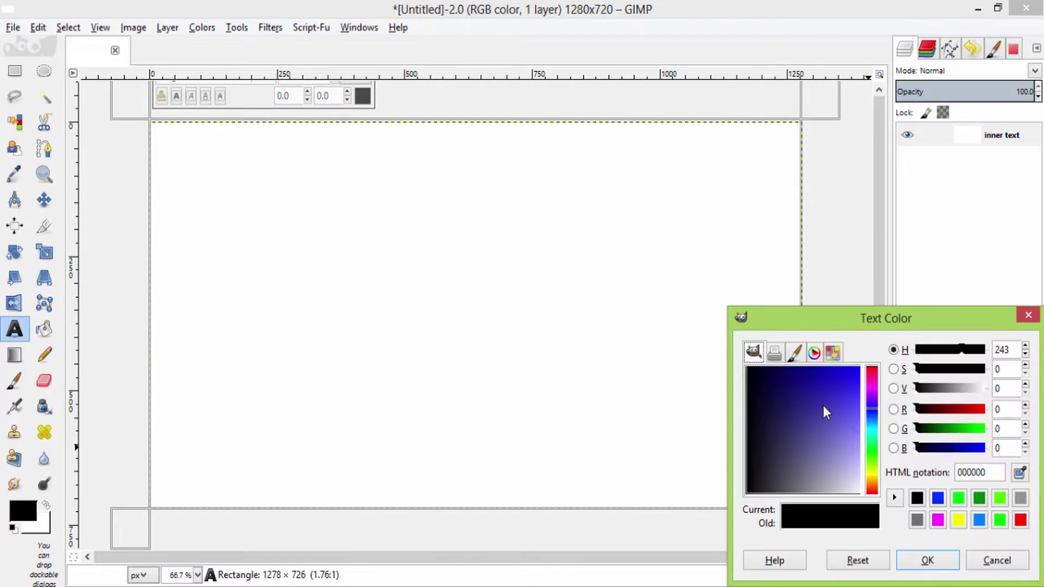
left_click(925, 560)
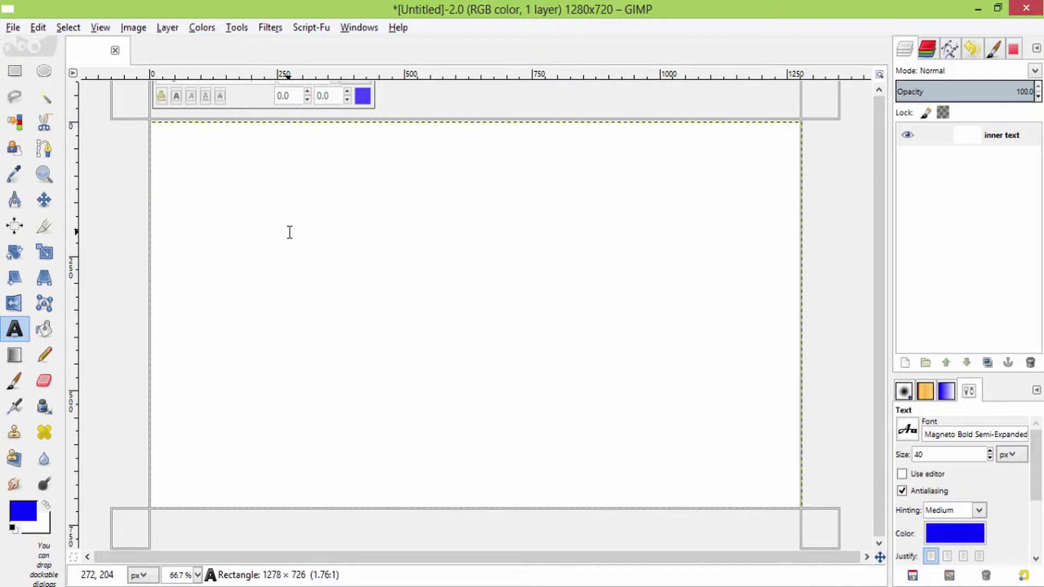
type("f")
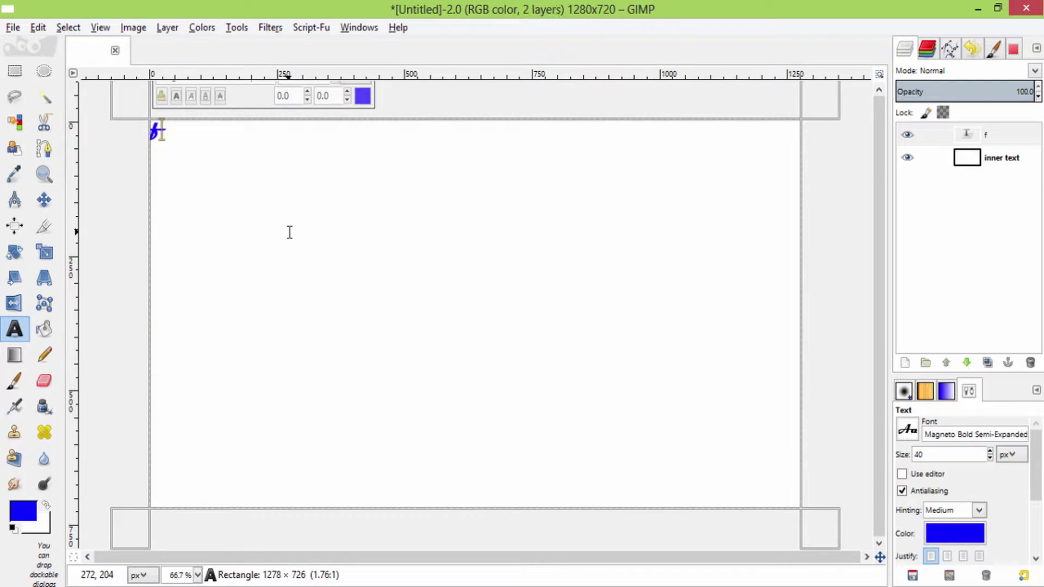
type("&D")
Step: Copy and paste the f&D text into a line of four copies
key("ctrl+a")
key("ctrl+c")
key("End")
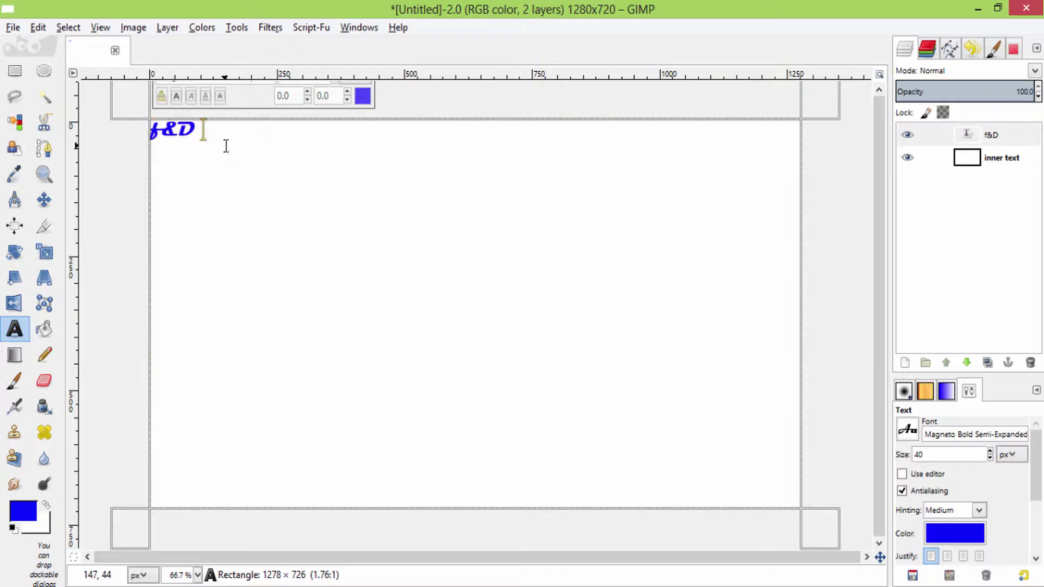
key("ctrl+v")
key("ctrl+a")
key("ctrl+c")
key("End")
key("ctrl+v")
key("ctrl+a")
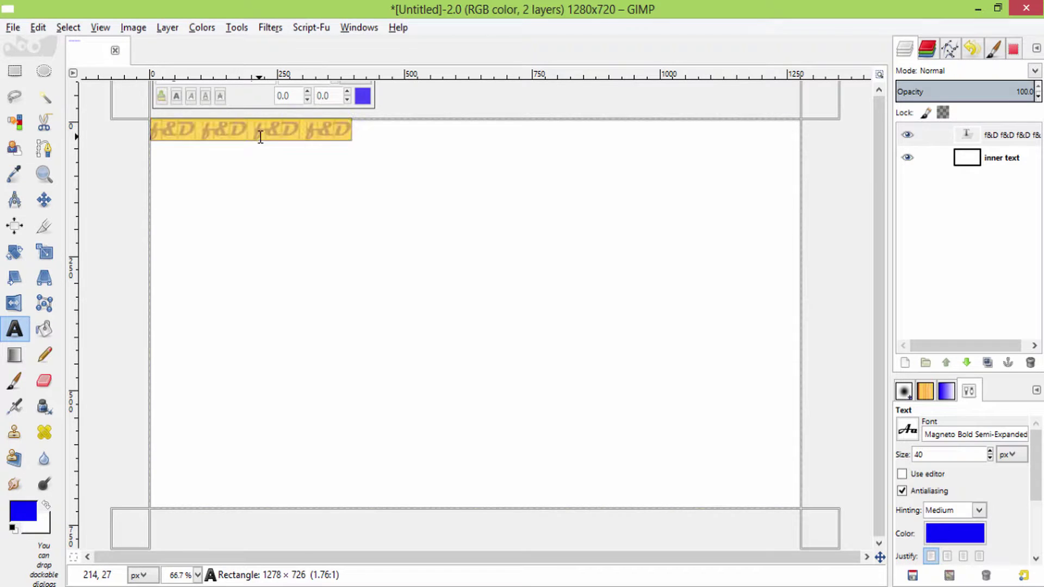
key("ctrl+v")
key("ctrl+v")
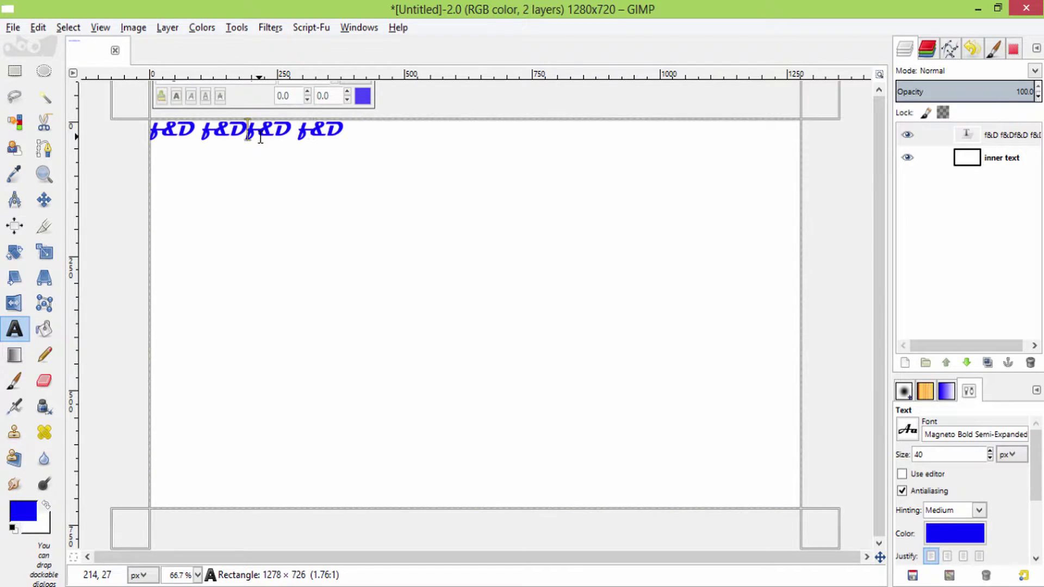
Step: Extend the line to eight f&D copies and paste rows down the canvas
key("ctrl+a")
key("End")
key("ctrl+v")
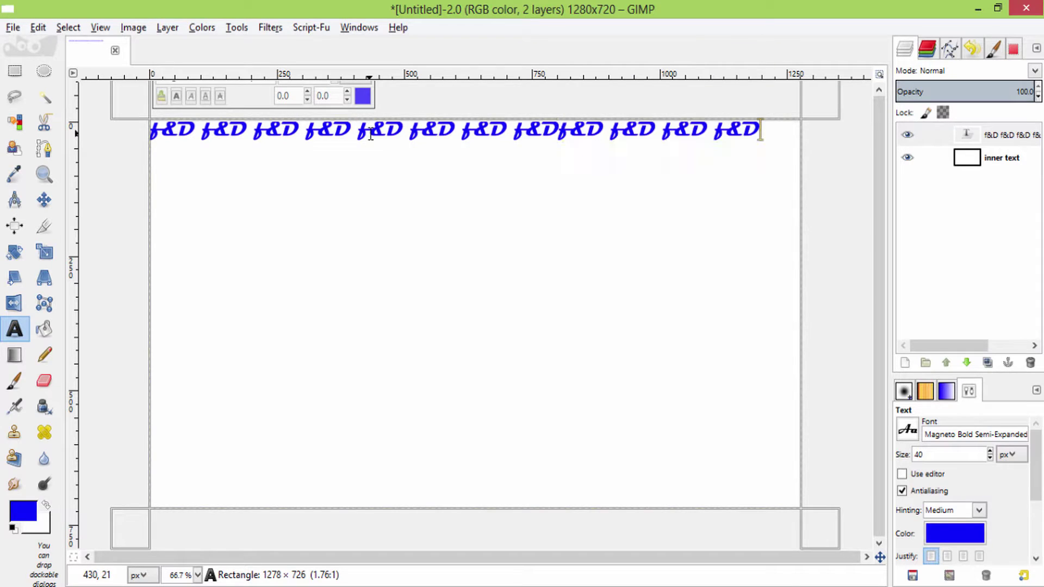
key("ctrl+z")
key("BackSpace")
key("ctrl+v")
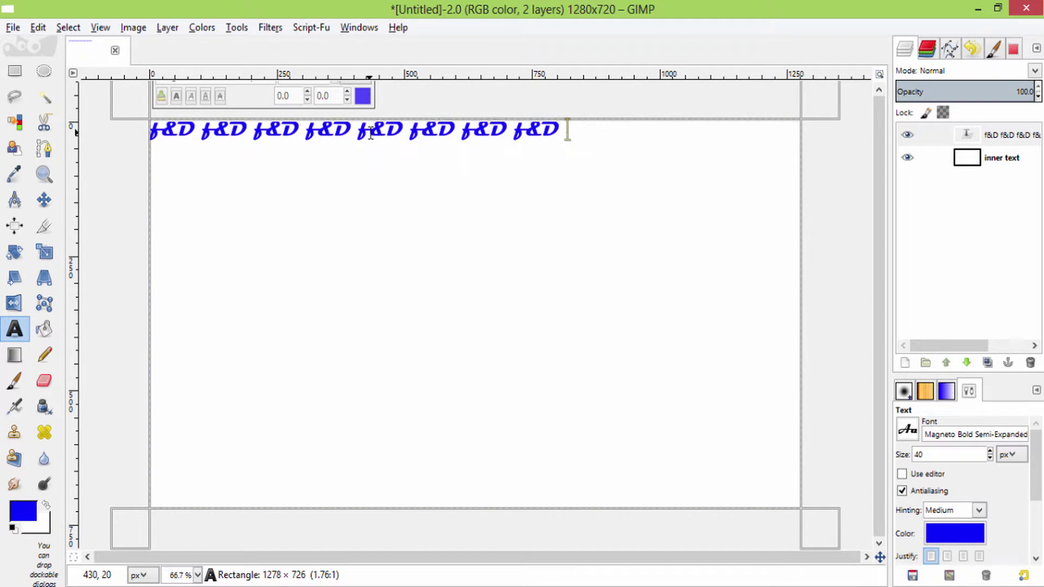
key("ctrl+a")
key("ctrl+c")
left_click(571, 131)
key("ctrl+v")
key("ctrl+v")
key("ctrl+v")
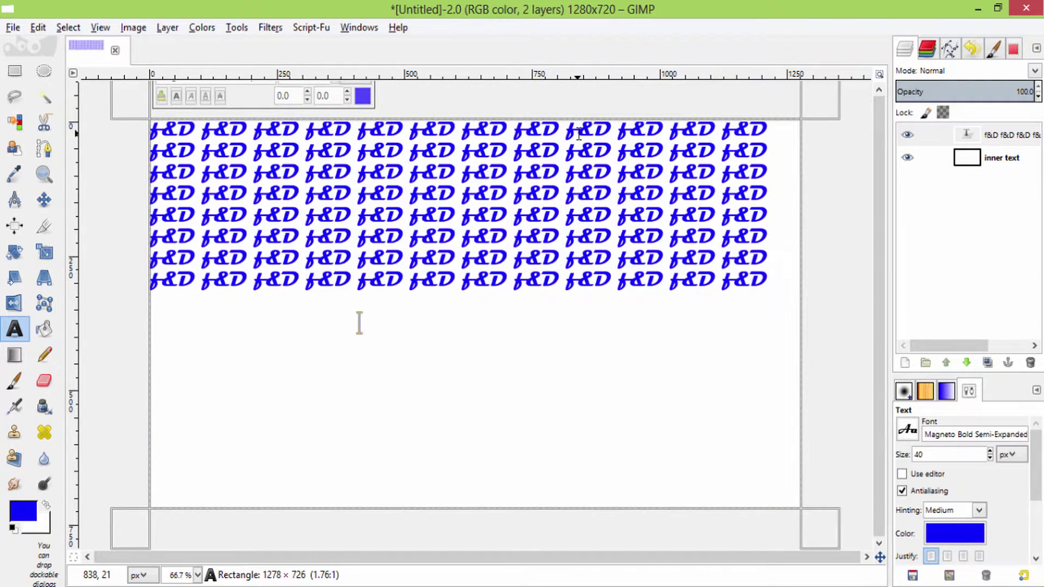
key("ctrl+v")
key("ctrl+v")
key("ctrl+v")
key("ctrl+v")
key("ctrl+v")
key("ctrl+v")
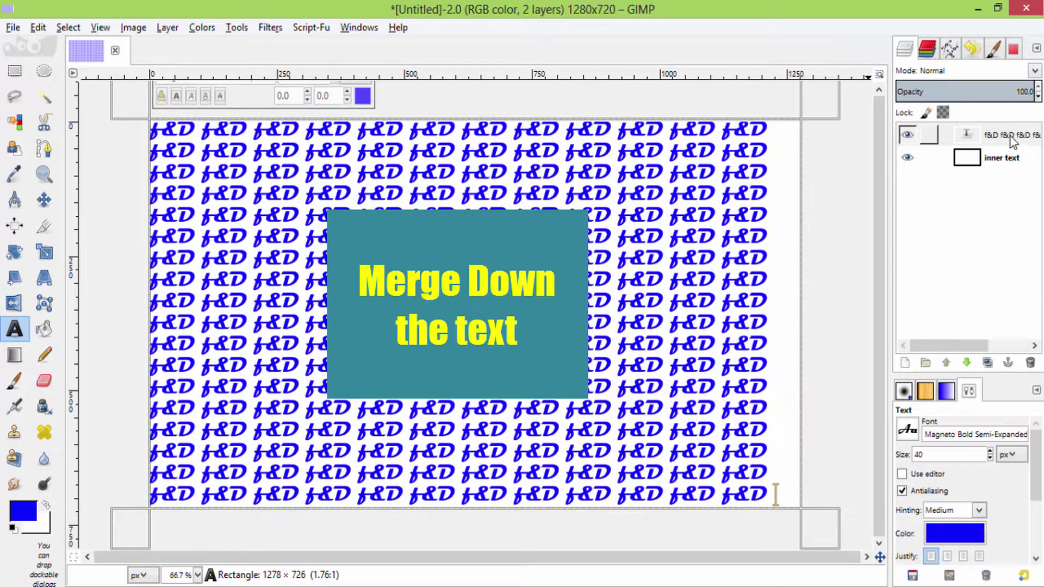
Step: Merge the f&D text layer down into the inner text layer
right_click(1009, 140)
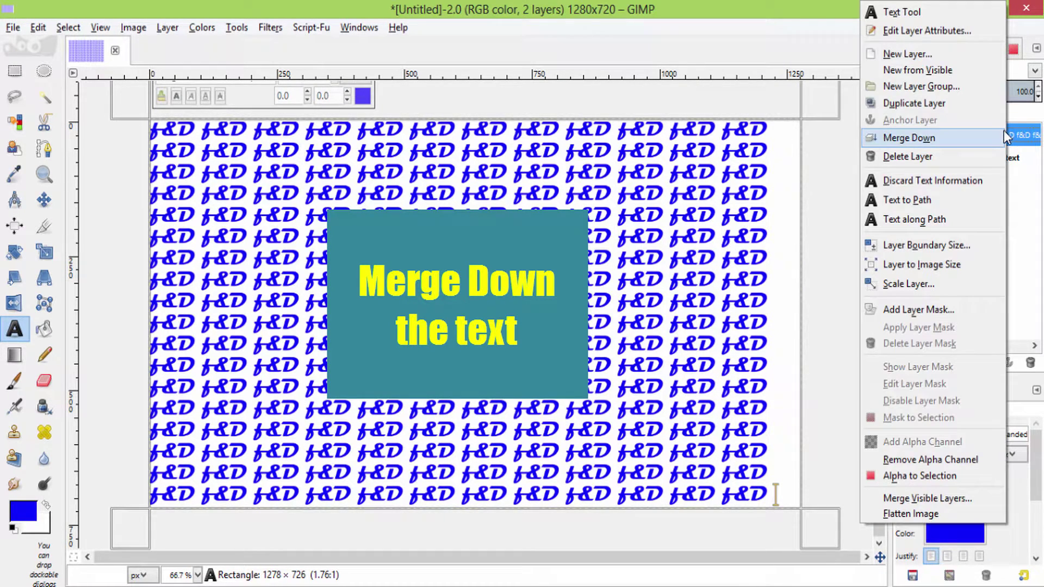
left_click(908, 138)
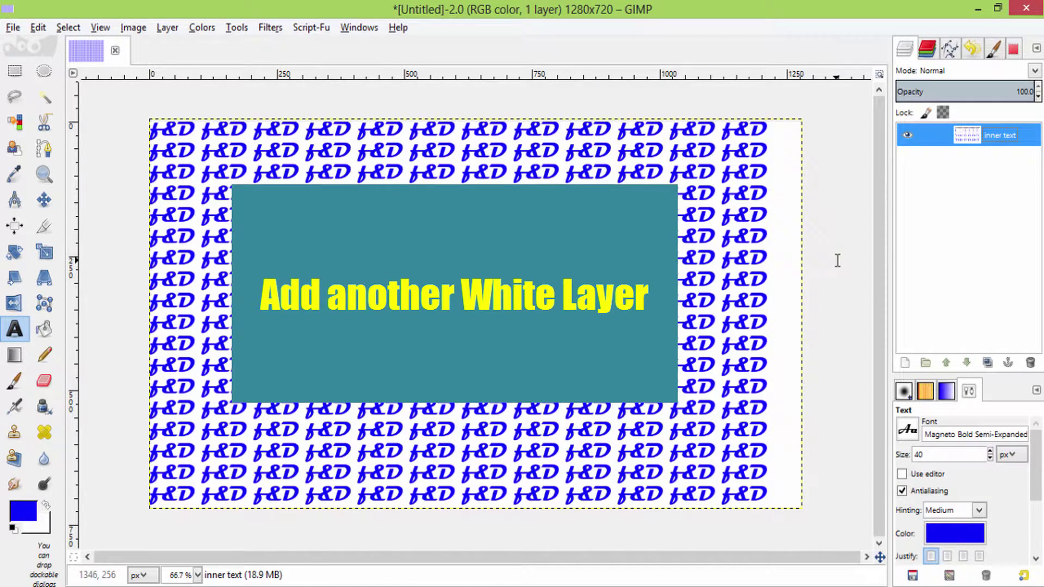
Step: Add a new layer with White fill
left_click(904, 362)
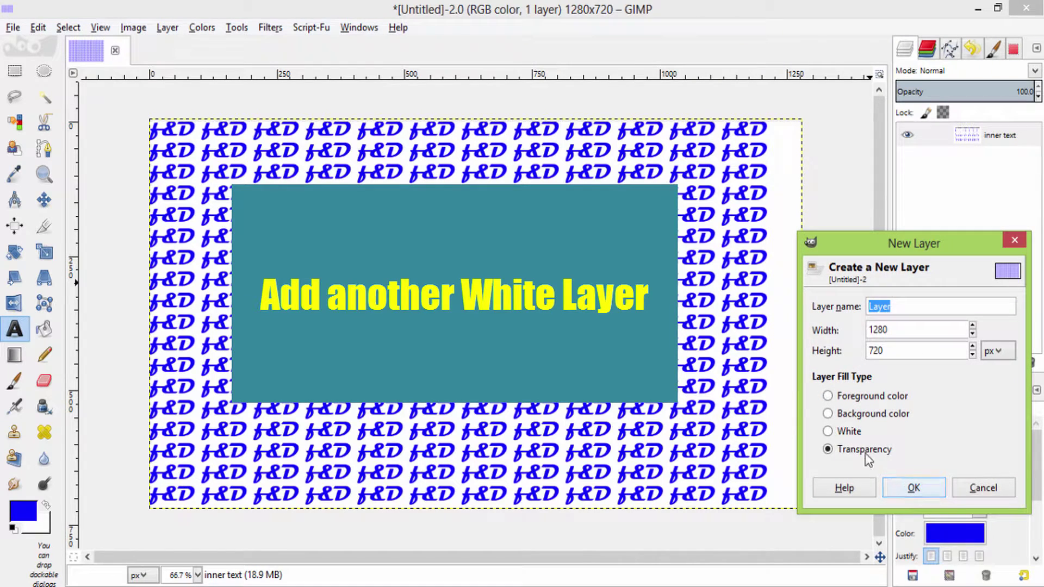
left_click(849, 431)
left_click(922, 487)
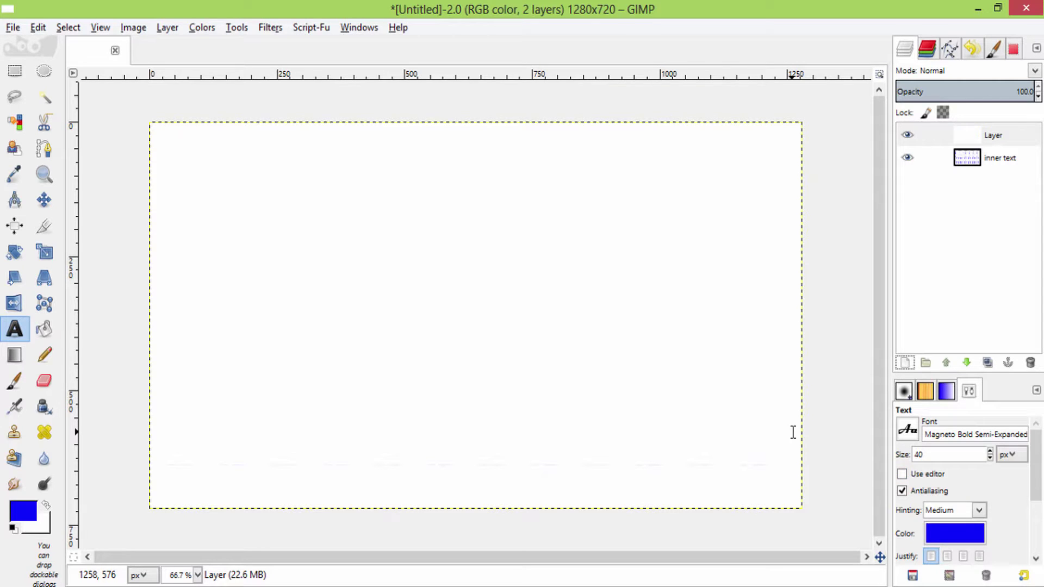
Step: Rename the new white layer to 'main text'
double_click(992, 136)
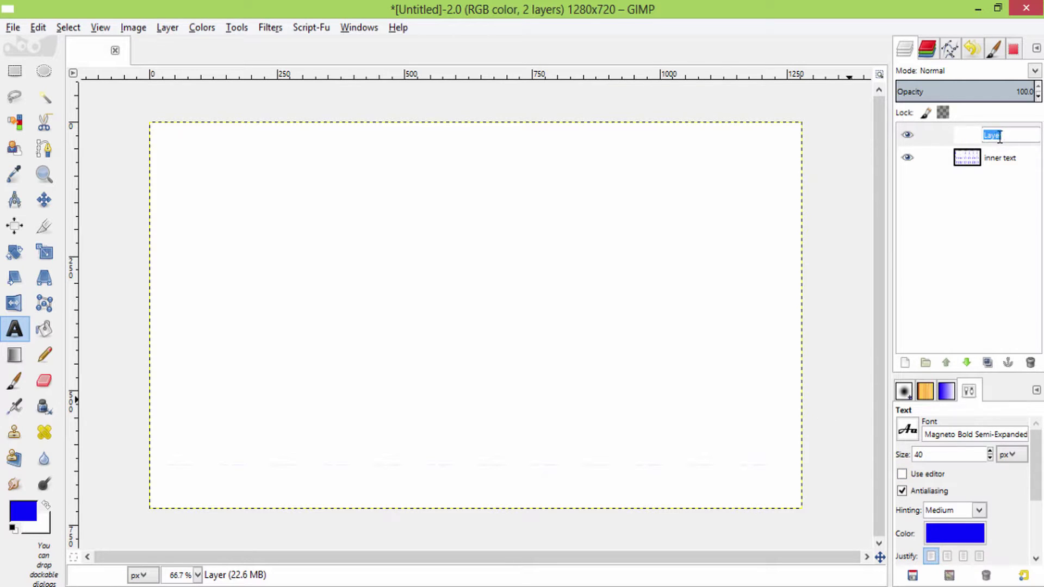
key("BackSpace")
type("main text")
key("Return")
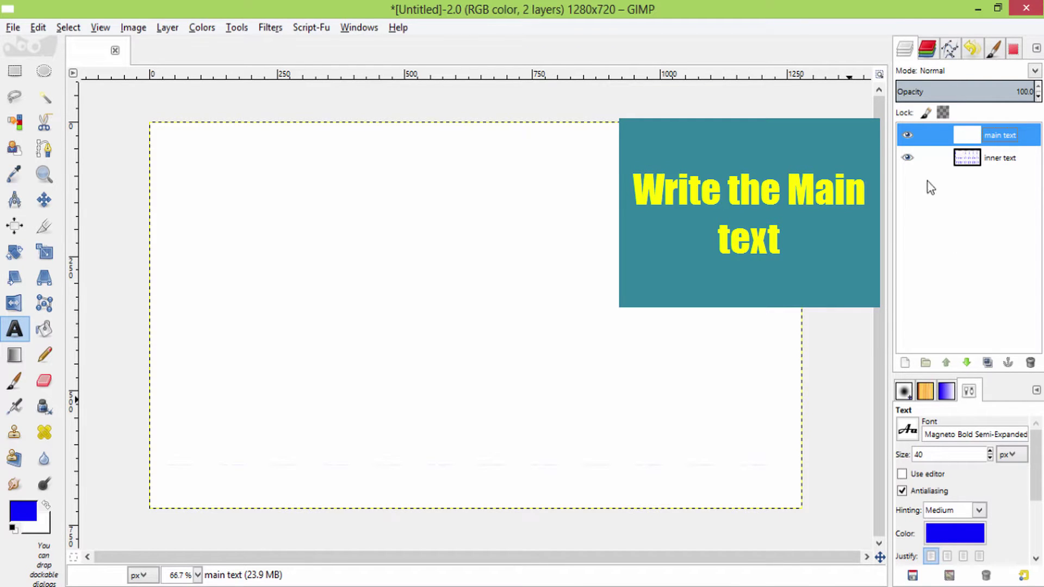
Step: Place blue 'f&D' text near the canvas top left at font size 296
left_click_drag(324, 203, 594, 364)
left_click(215, 143)
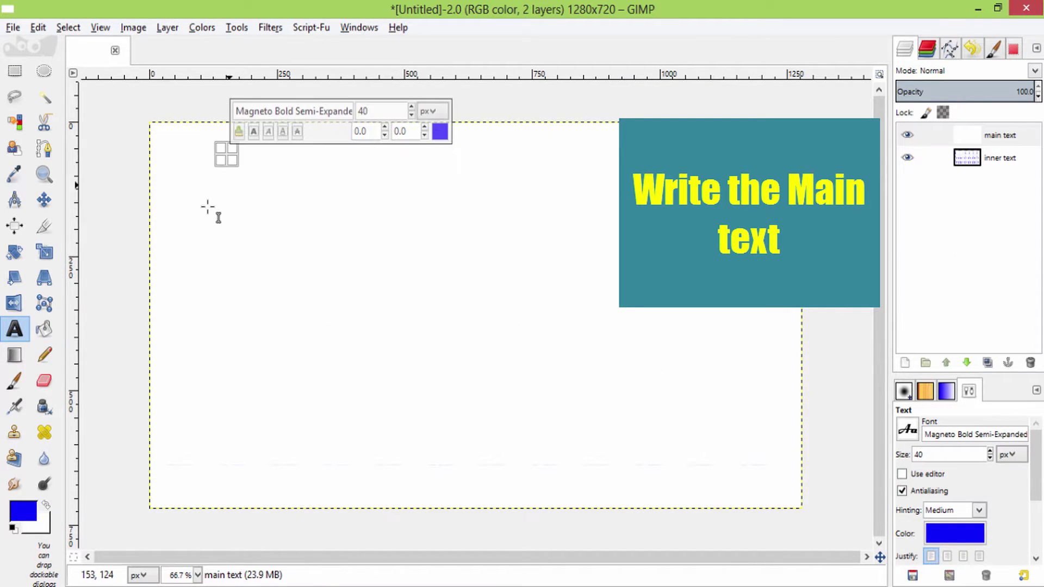
type("f&D")
left_click(991, 453)
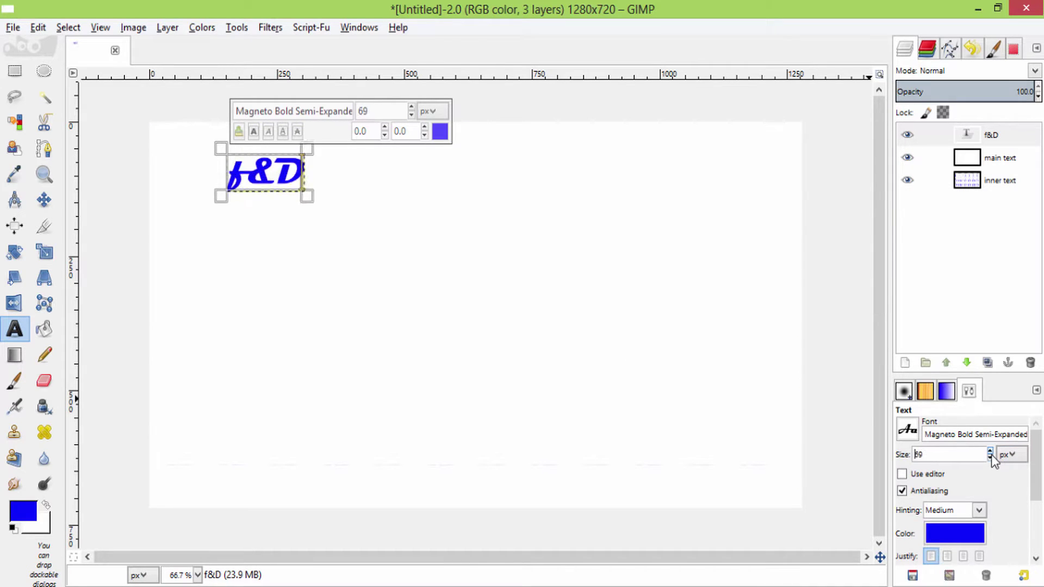
left_click(992, 456)
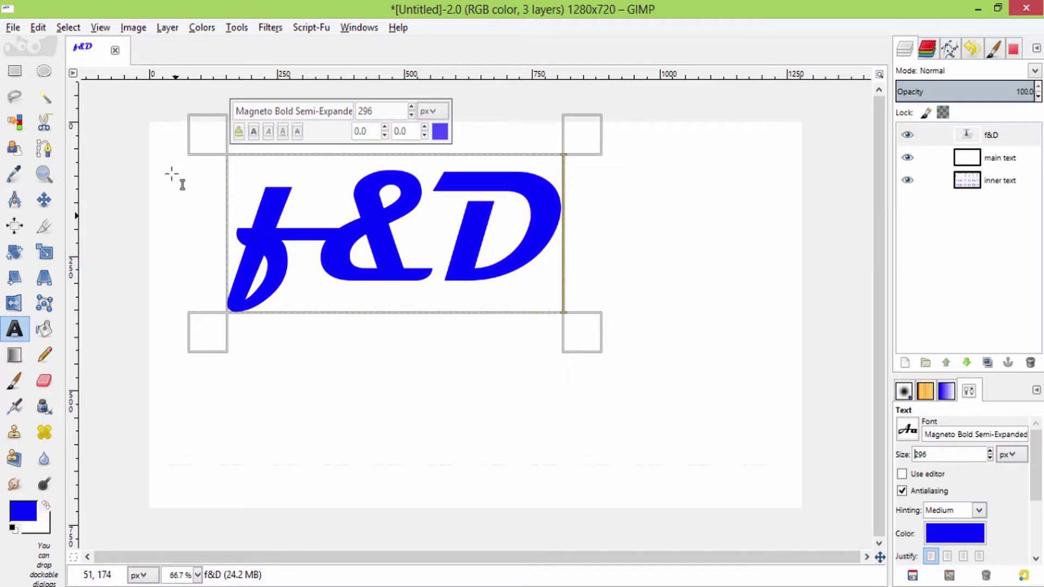
Step: Centre the large f&D horizontally and vertically, then merge it into main text
left_click(14, 226)
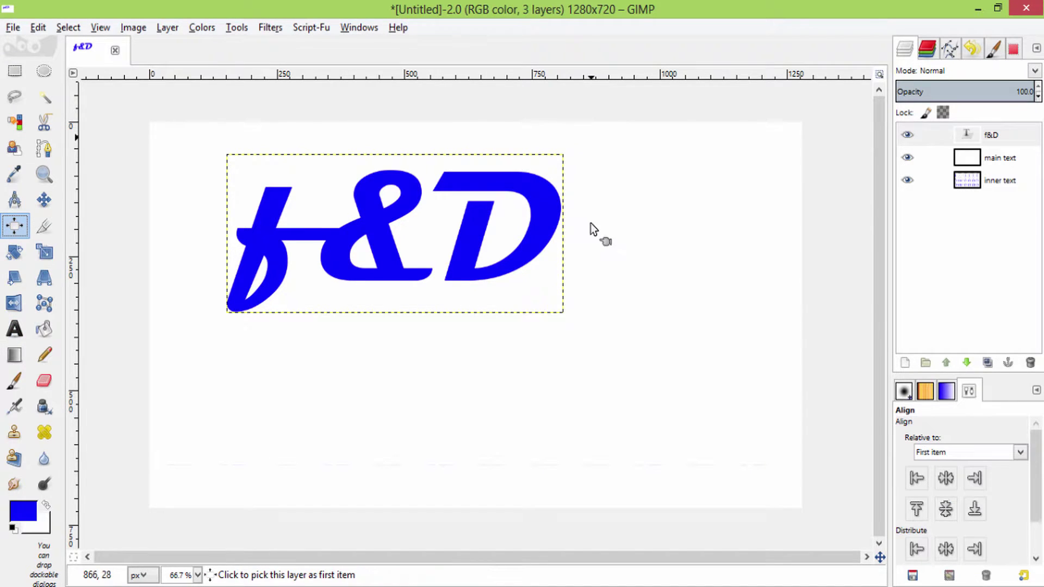
mouse_move(591, 137)
left_mouse_down()
mouse_move(149, 421)
mouse_move(197, 357)
left_mouse_up()
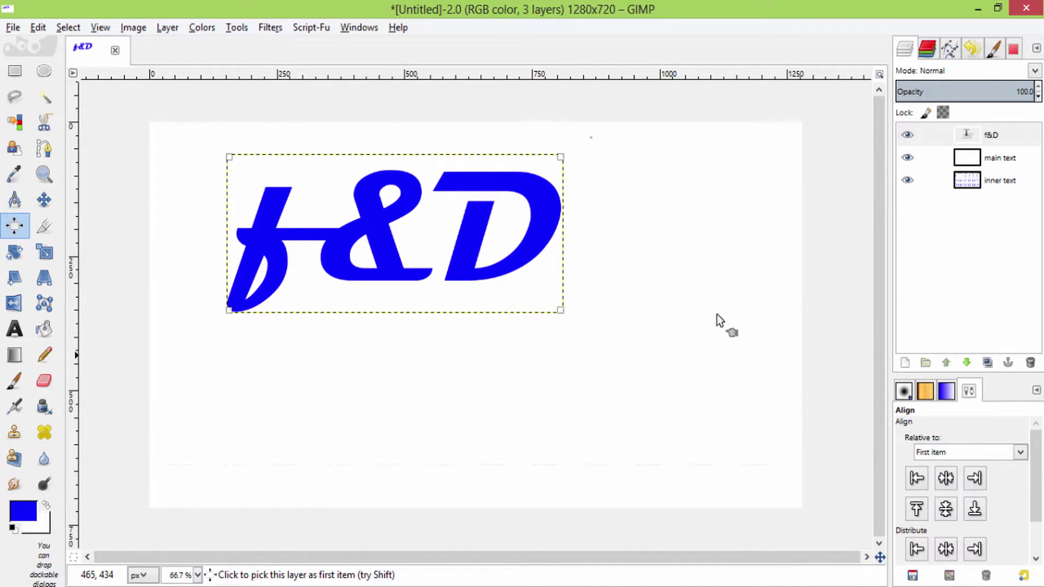
left_click(946, 479)
left_click(946, 508)
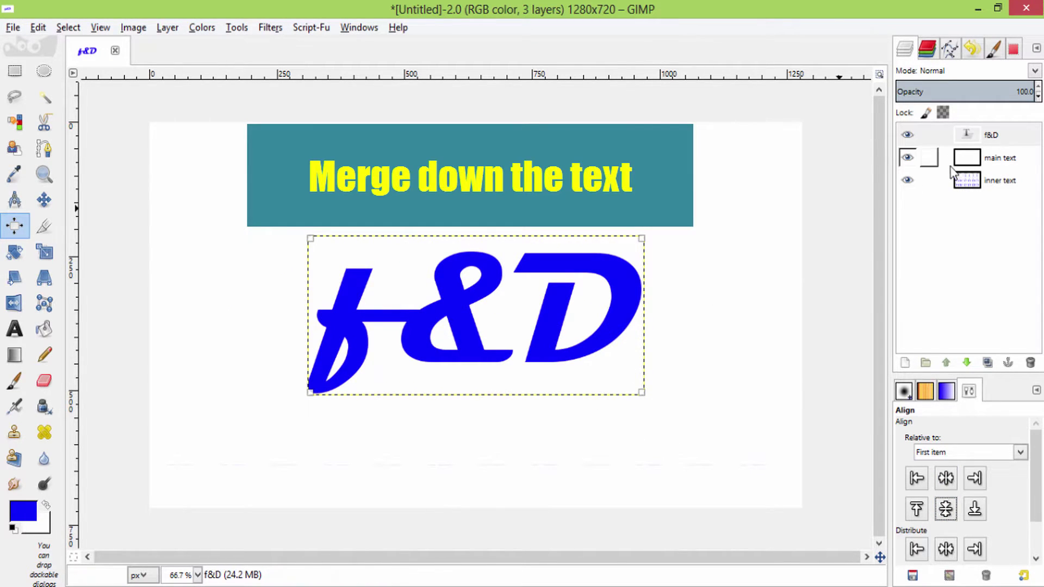
right_click(989, 137)
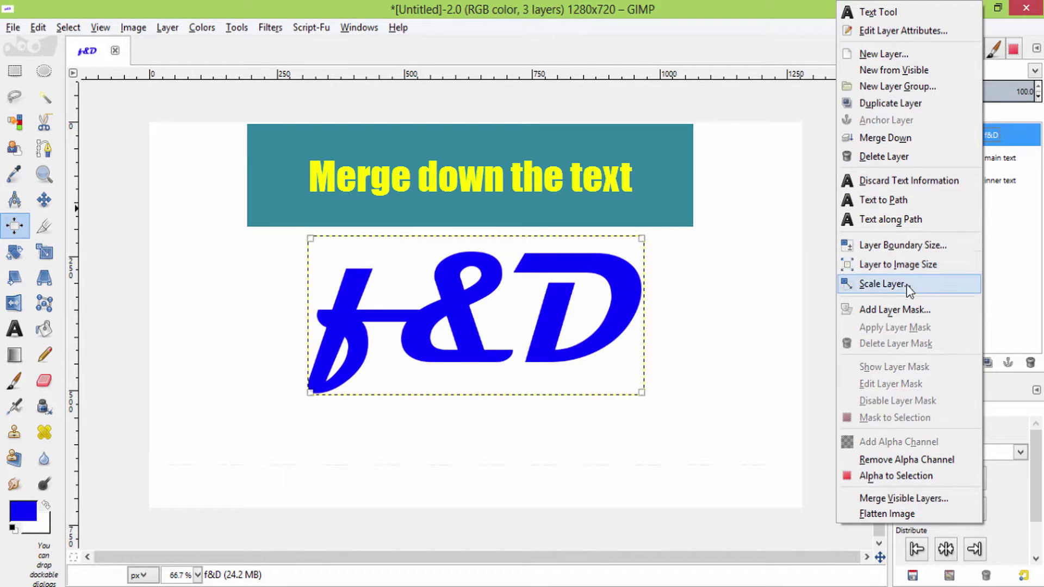
left_click(886, 138)
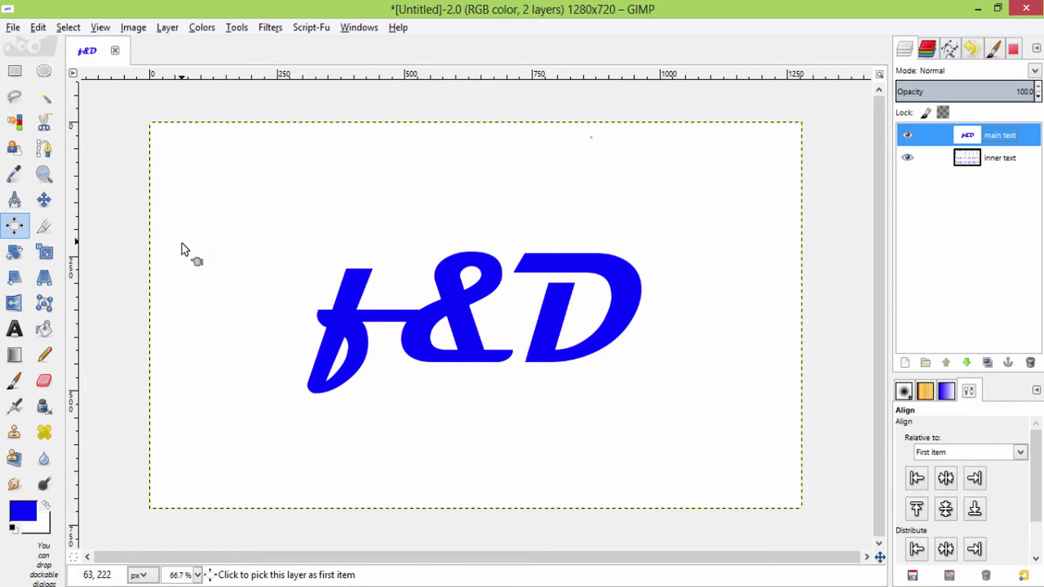
Step: Select the blue f&D letters on main text with Select by Color
left_click(17, 127)
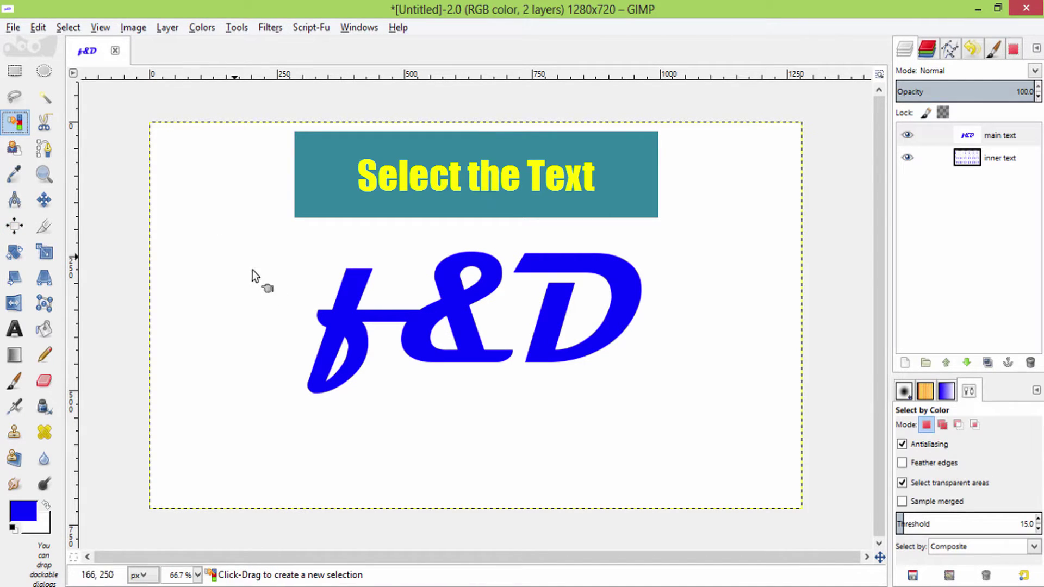
left_click(347, 309)
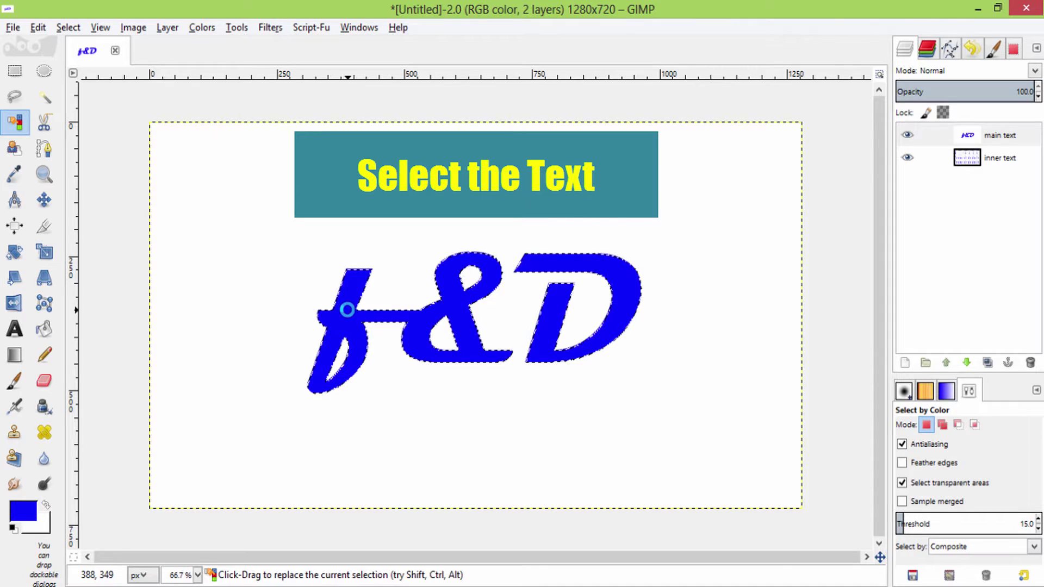
right_click(1002, 135)
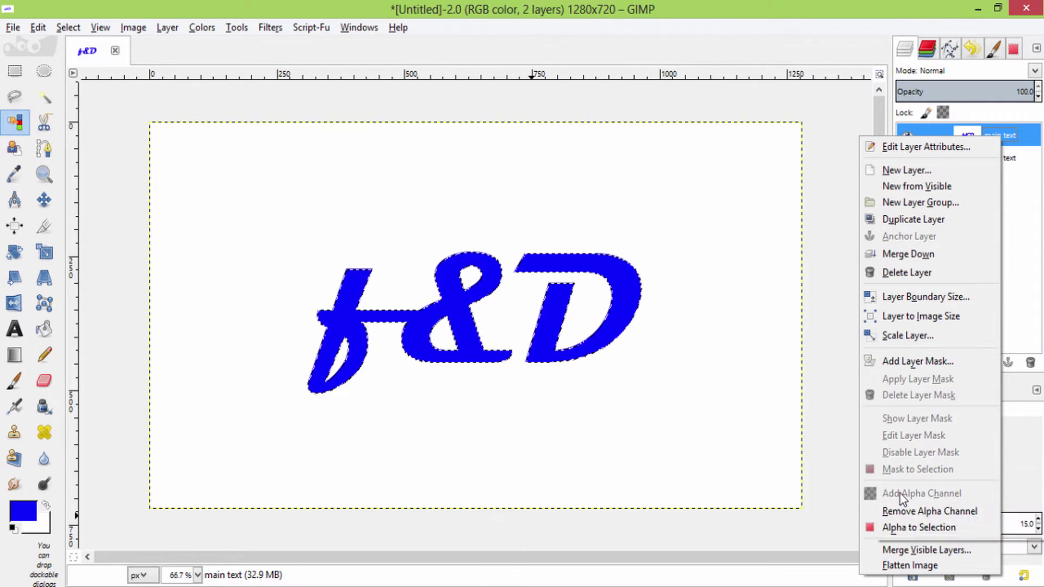
left_click(638, 399)
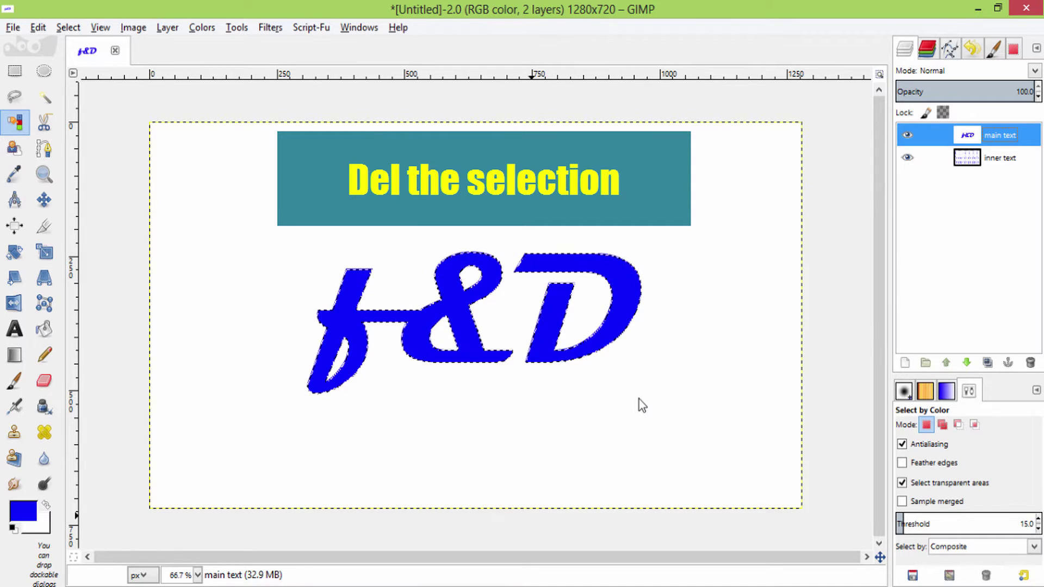
Step: Delete the selected blue letters, then remove the selection with Select > None
key("Delete")
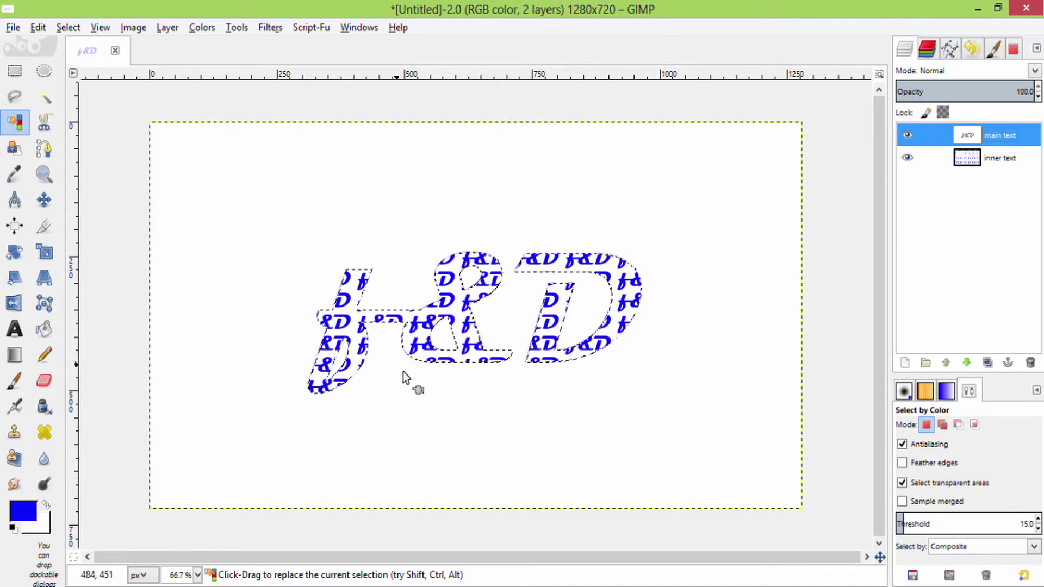
right_click(418, 389)
left_click(49, 209)
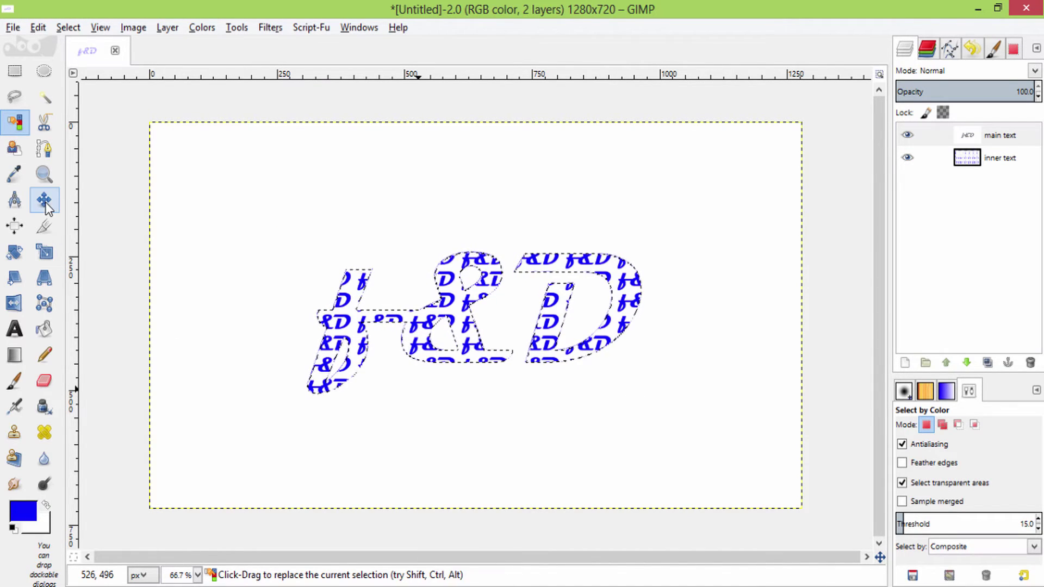
right_click(565, 461)
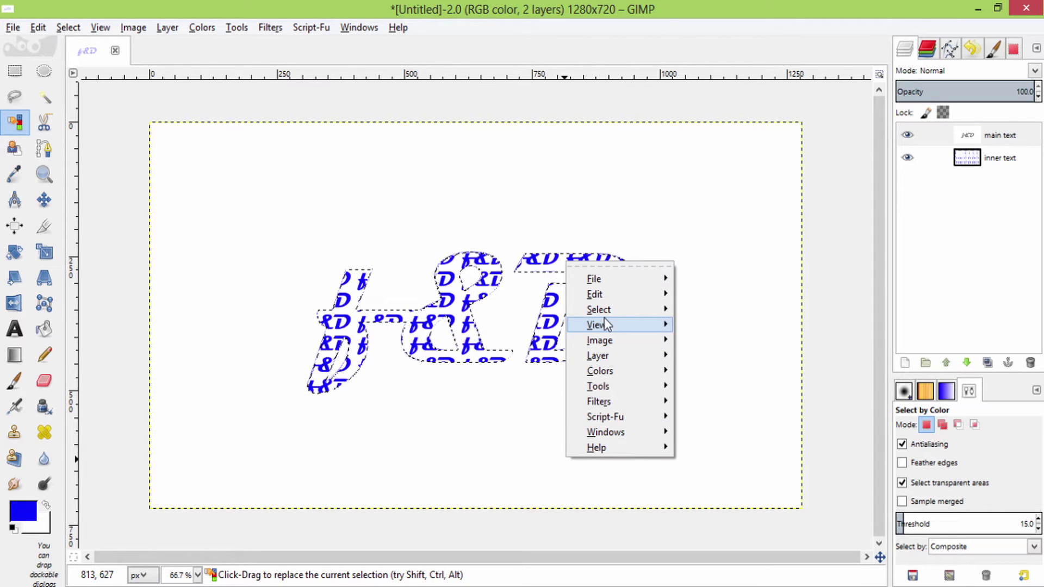
mouse_move(600, 310)
left_click(703, 332)
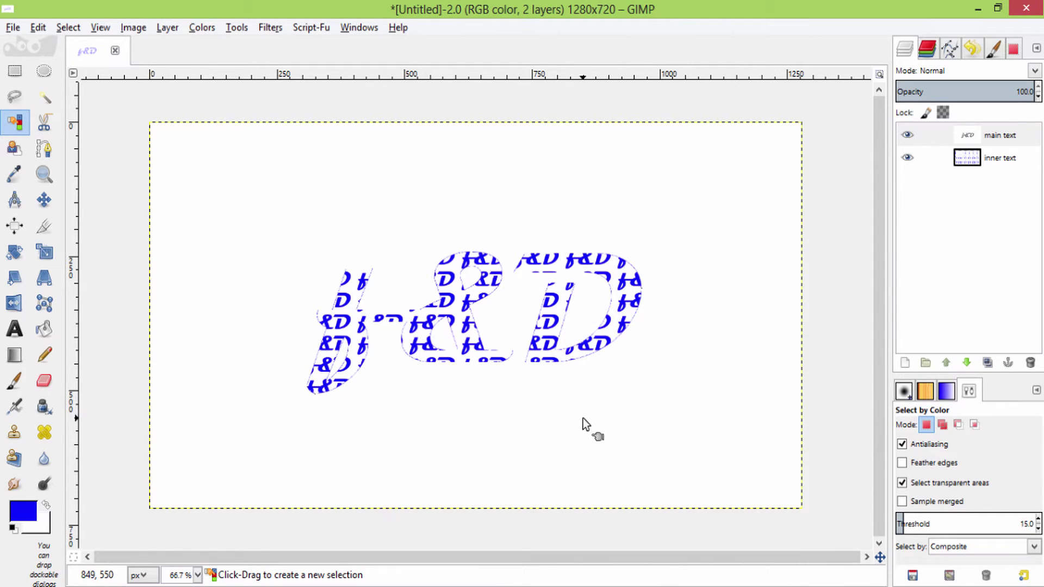